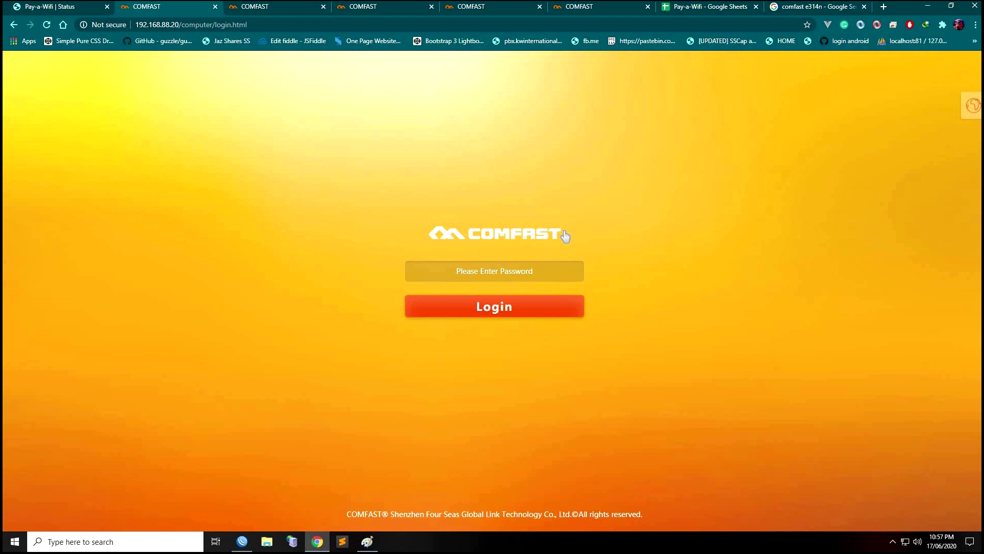
Log in to the 192.168.88.20 access point with the admin password
left_click(519, 273)
type("*****")
key("Return")
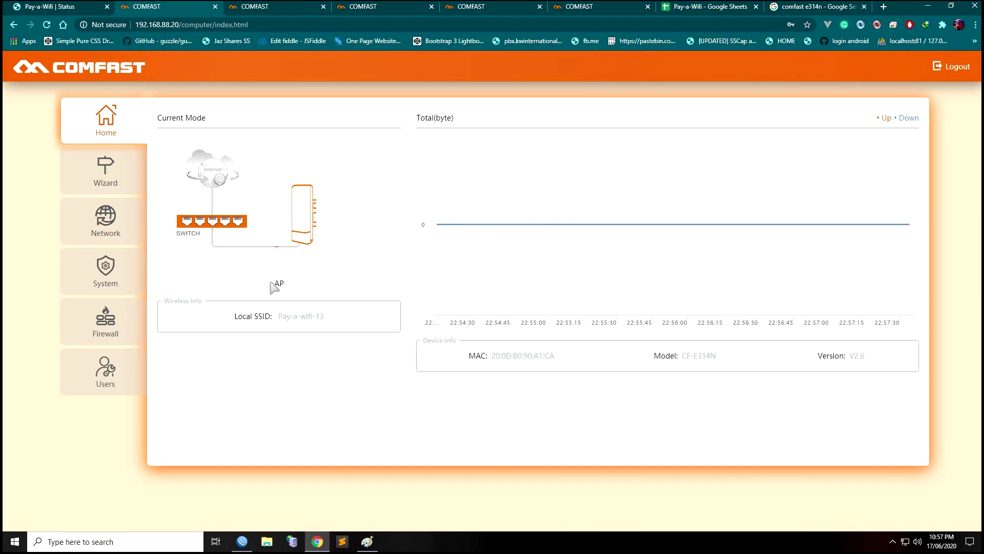
Start the setup wizard in AP mode and advance past the LAN settings page
left_click(98, 182)
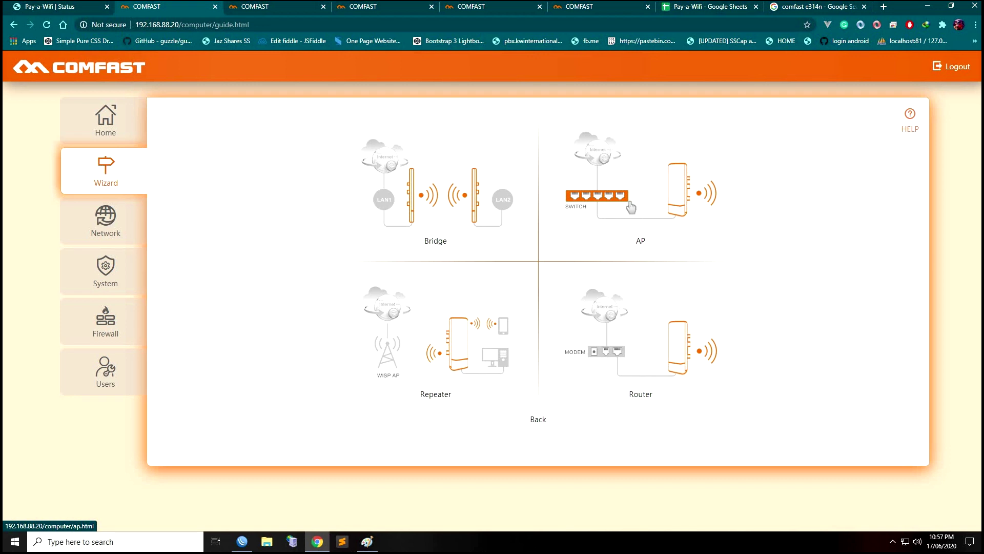
left_click(631, 207)
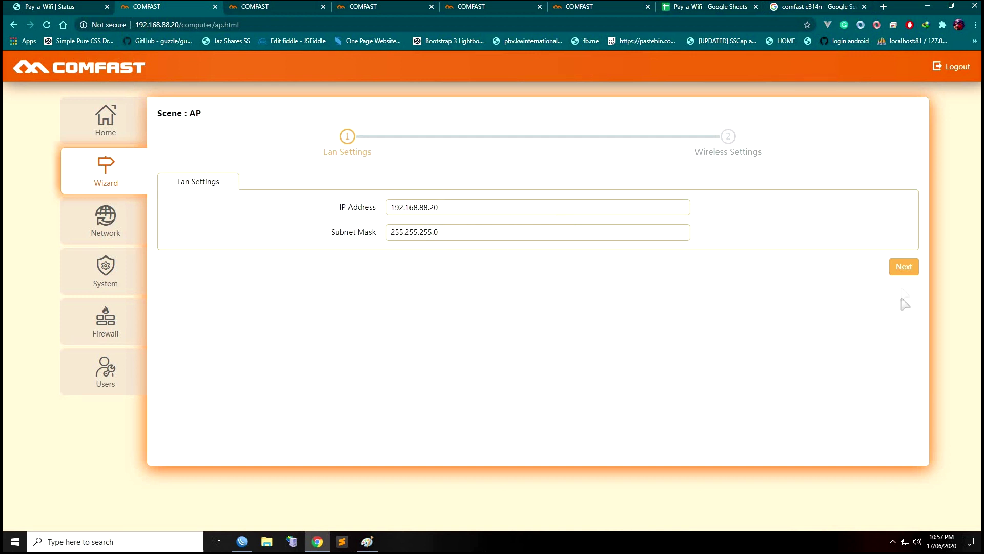
left_click(904, 272)
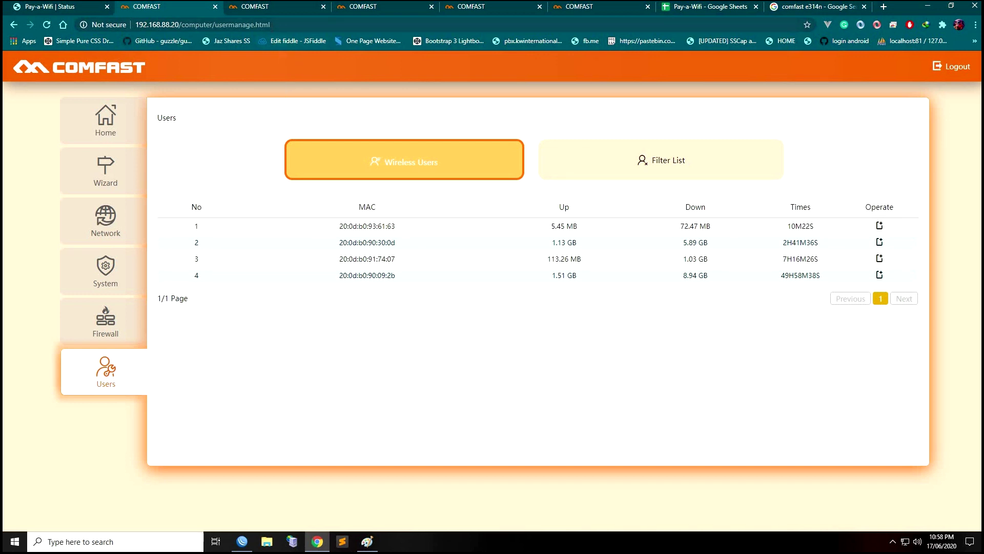
Switch to the 192.168.88.7 bridge unit and confirm its link reads Linked at -45 dBm
left_click(273, 7)
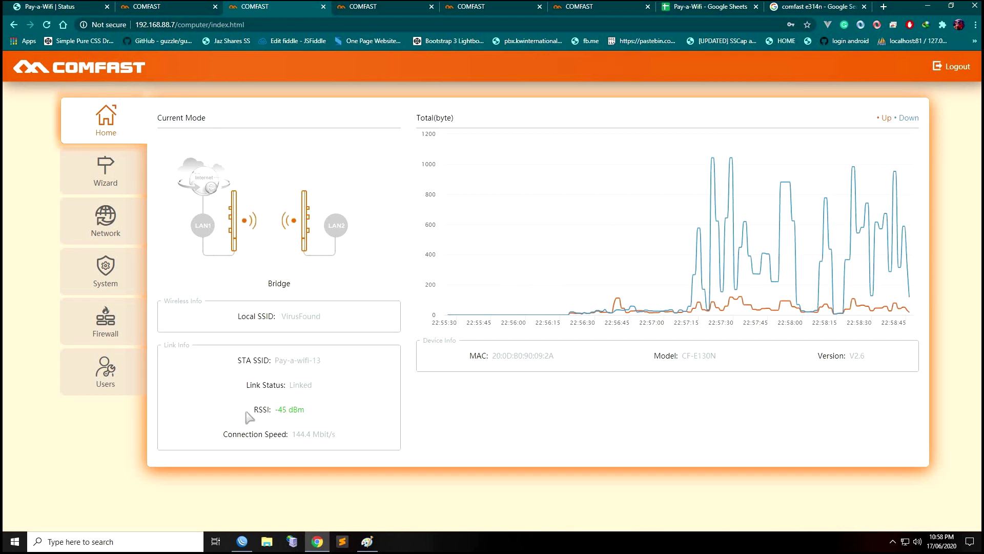
left_click_drag(251, 409, 318, 415)
left_click(315, 425)
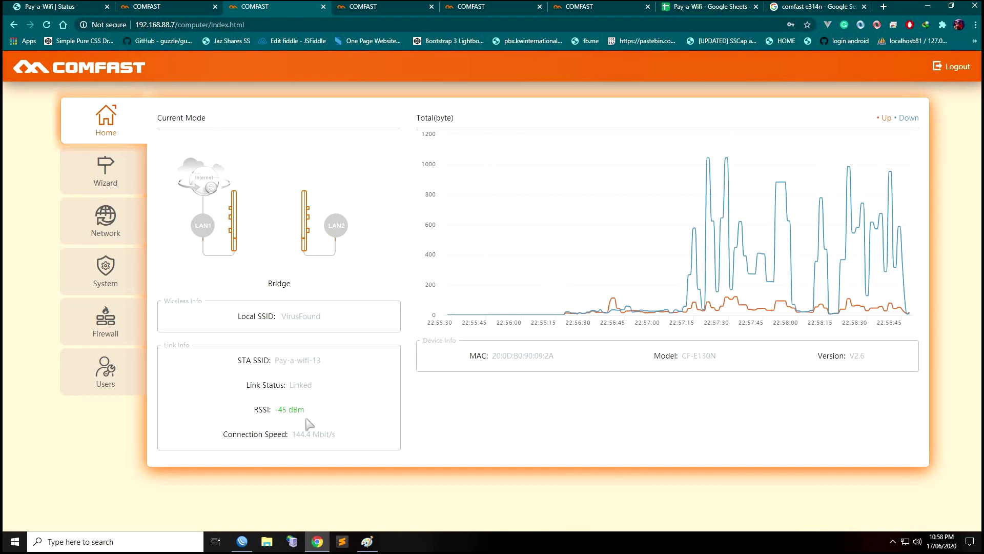
mouse_move(825, 241)
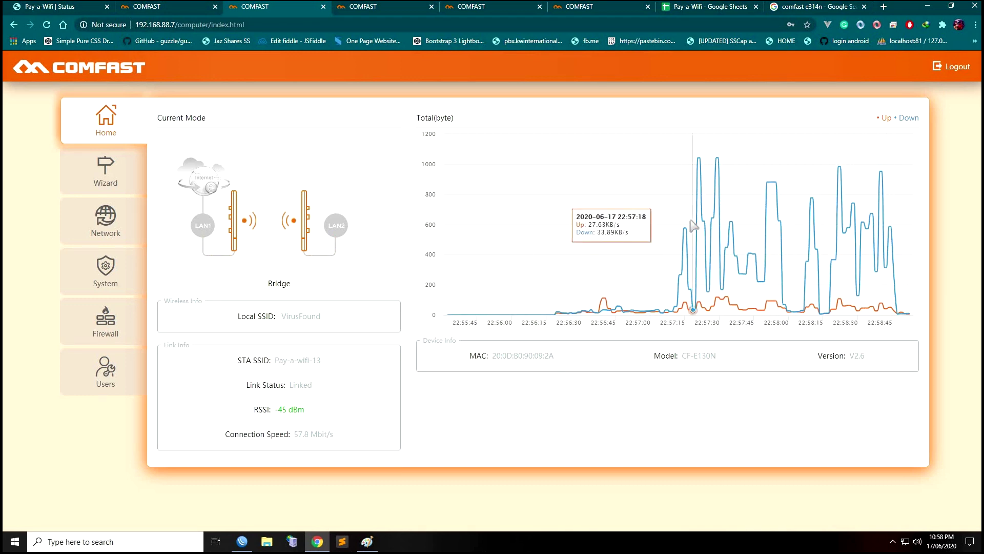
Log in to the 192.168.88.32 unit with the admin password
left_click(383, 7)
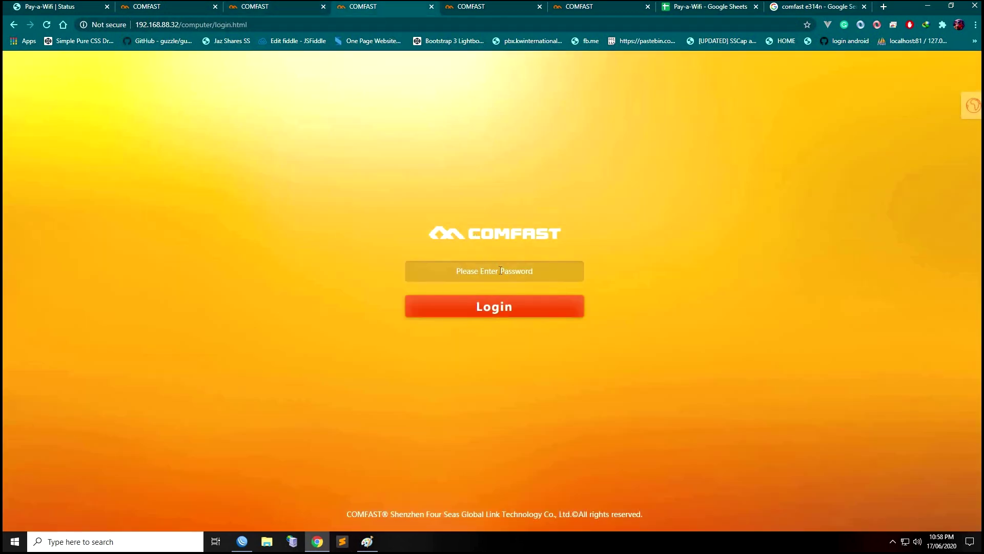
type("admi")
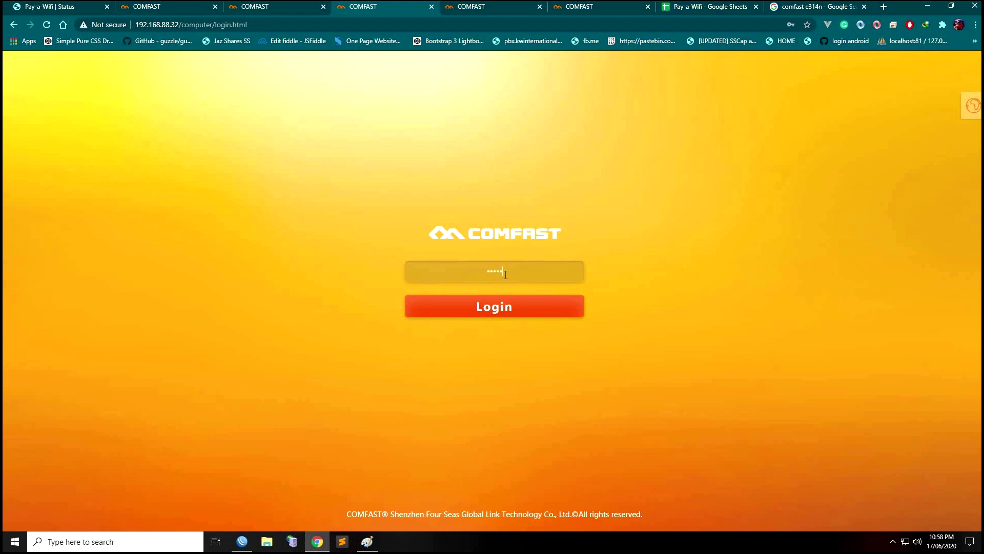
key("Return")
Enter the admin password on the 192.168.88.24 unit's login page
left_click(485, 5)
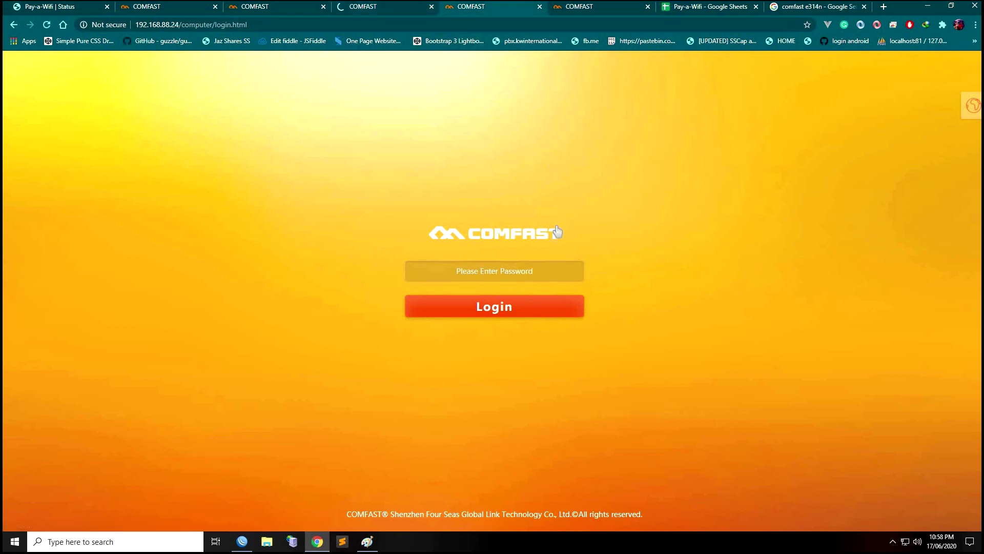
left_click(515, 277)
Log in to the 192.168.88.8 and 192.168.88.24 bridges with the admin password
type("ad")
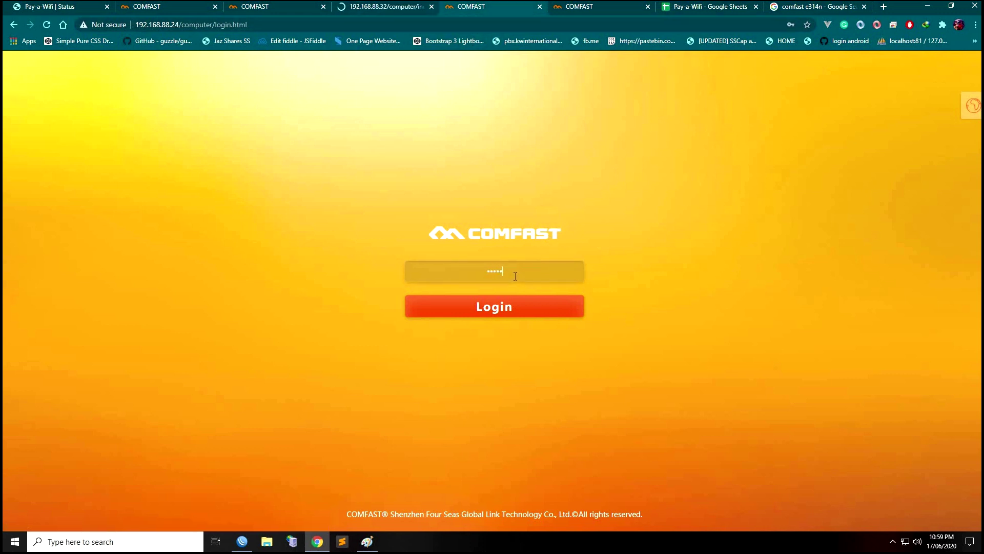
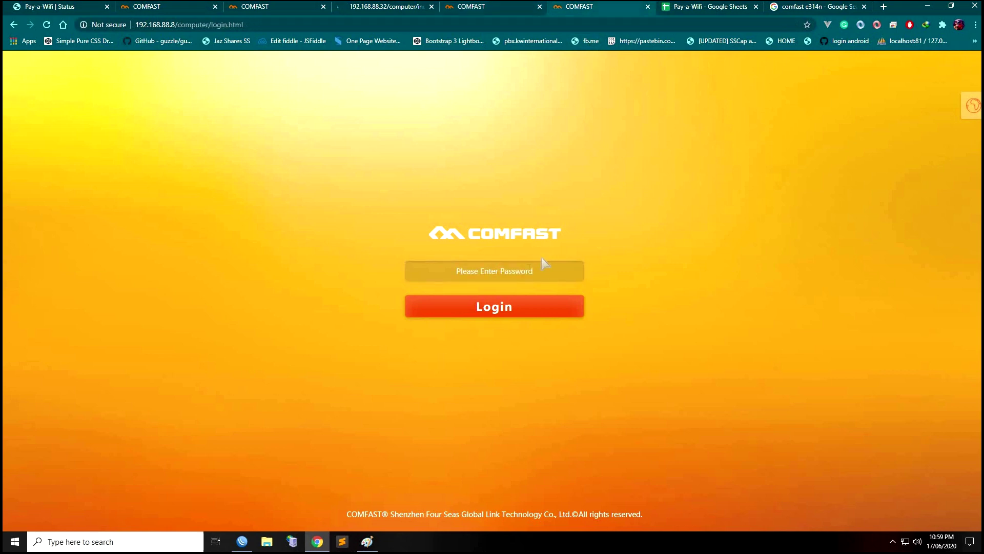
Enter the admin password on the 192.168.88.24 unit's login page
Log in to the 192.168.88.8 and 192.168.88.24 bridges with the admin password
type("a")
key("Return")
left_click(481, 7)
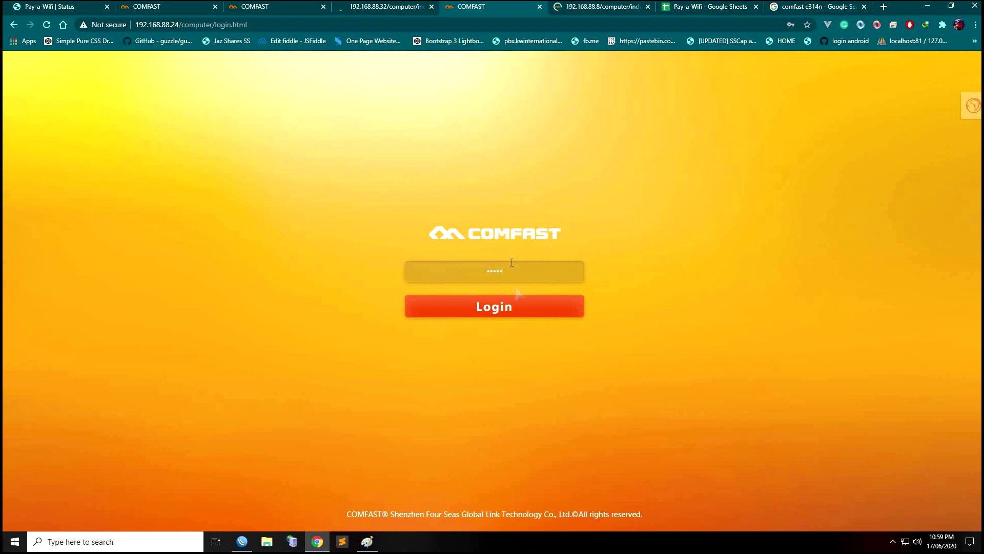
left_click(518, 314)
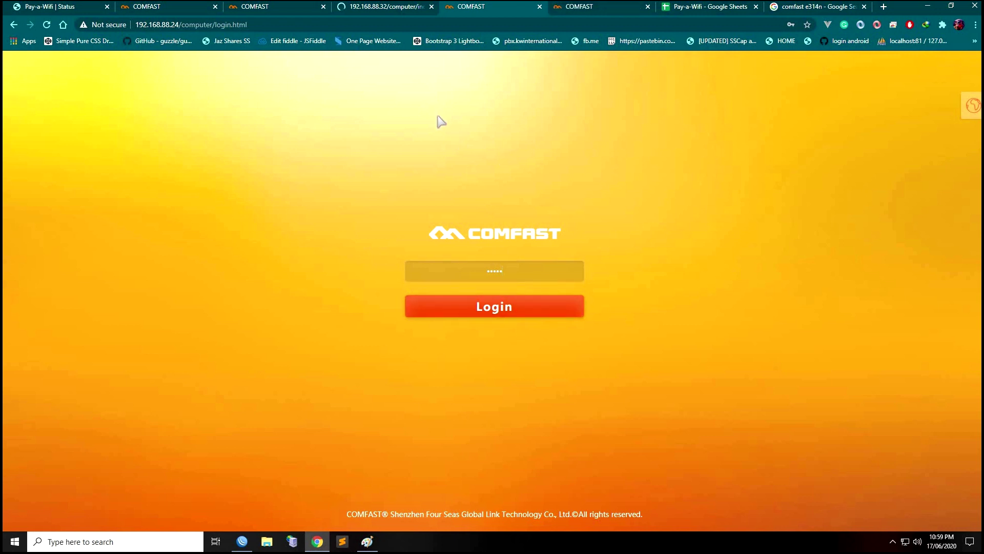
Load the .24 dashboard, then return to the 192.168.88.8 dashboard showing Linked at -47 dBm
left_click(63, 24)
left_click(368, 10)
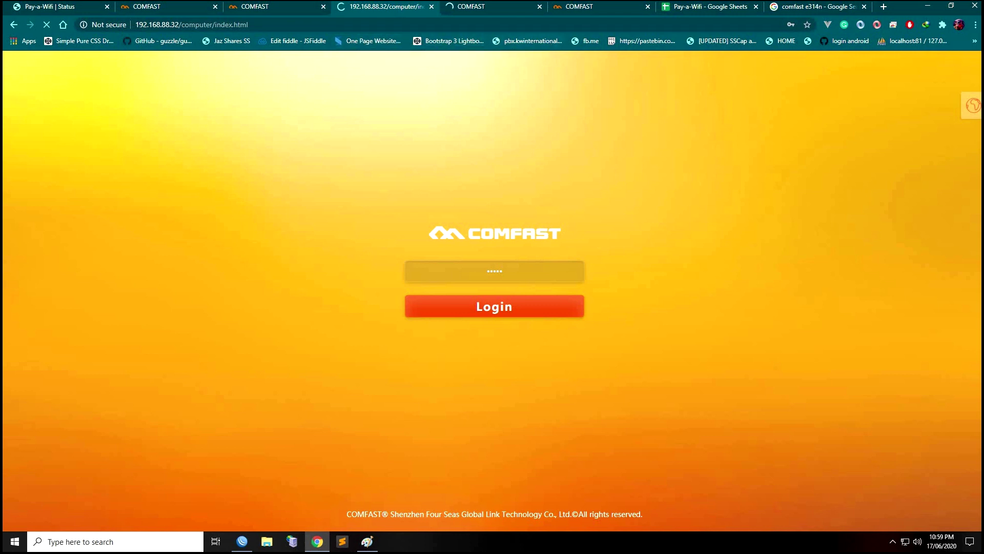
left_click(598, 3)
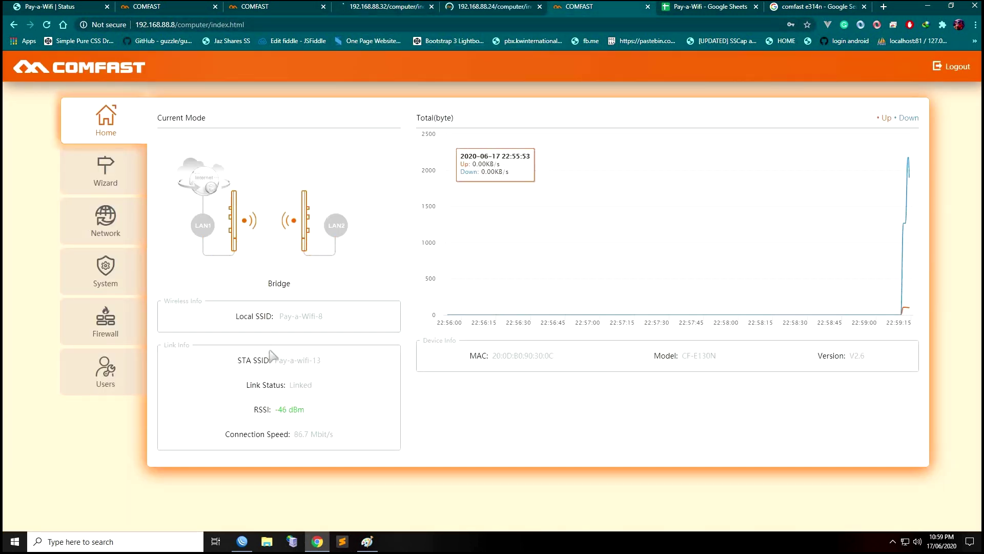
triple_click(353, 418)
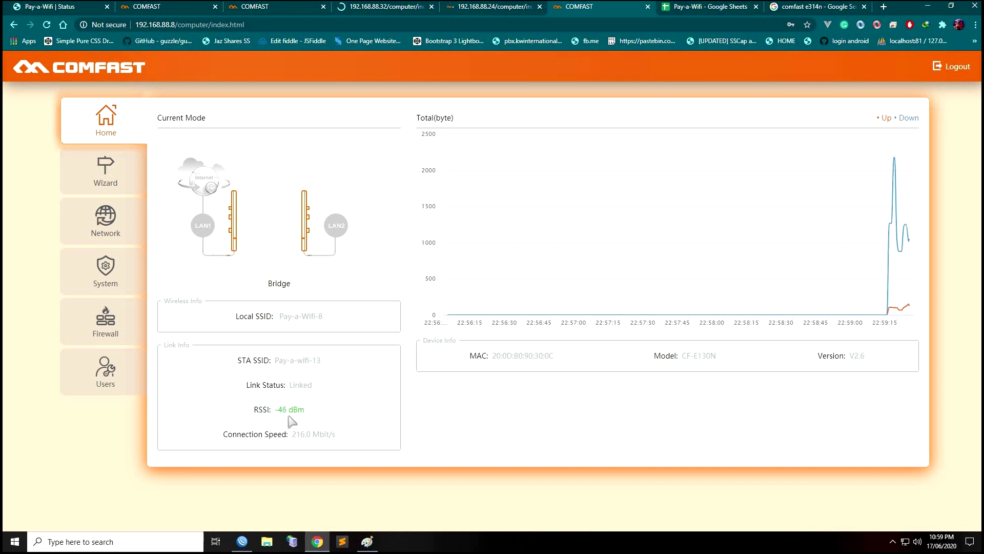
triple_click(367, 422)
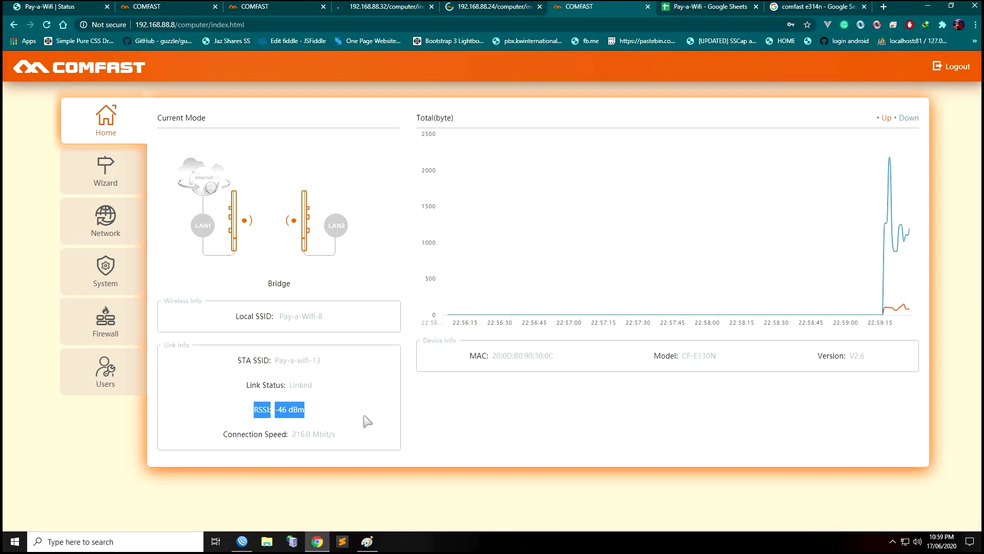
left_click(408, 13)
left_click(474, 19)
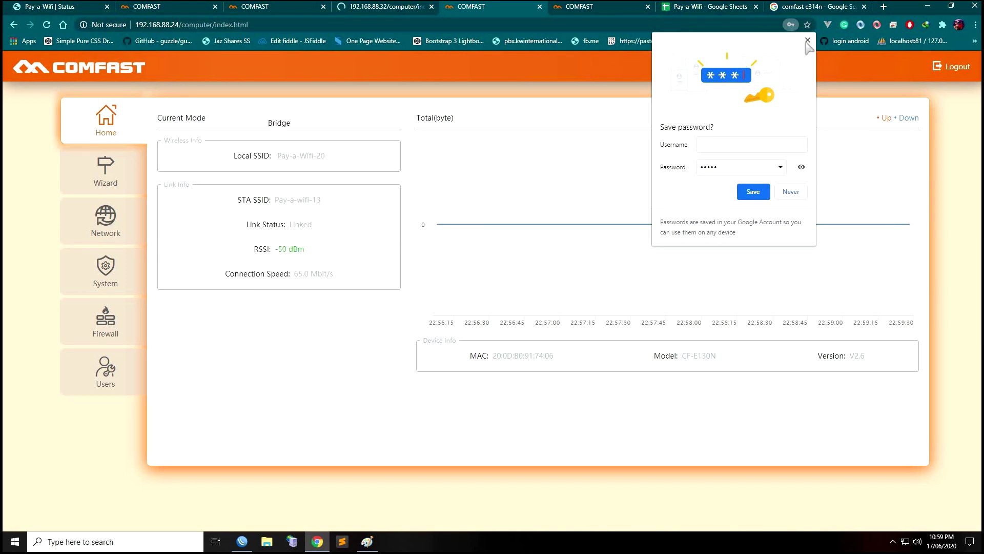
left_click(807, 40)
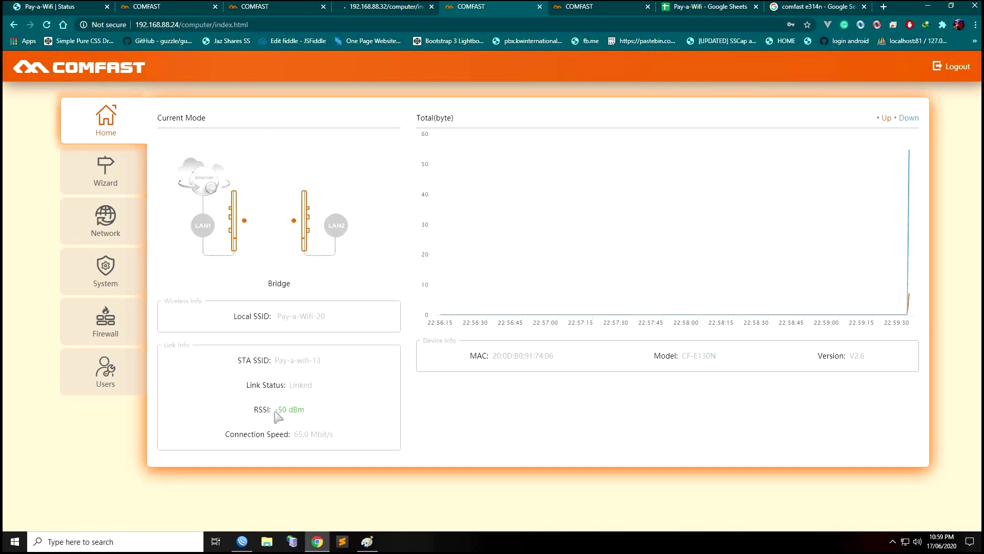
left_click_drag(275, 410, 339, 416)
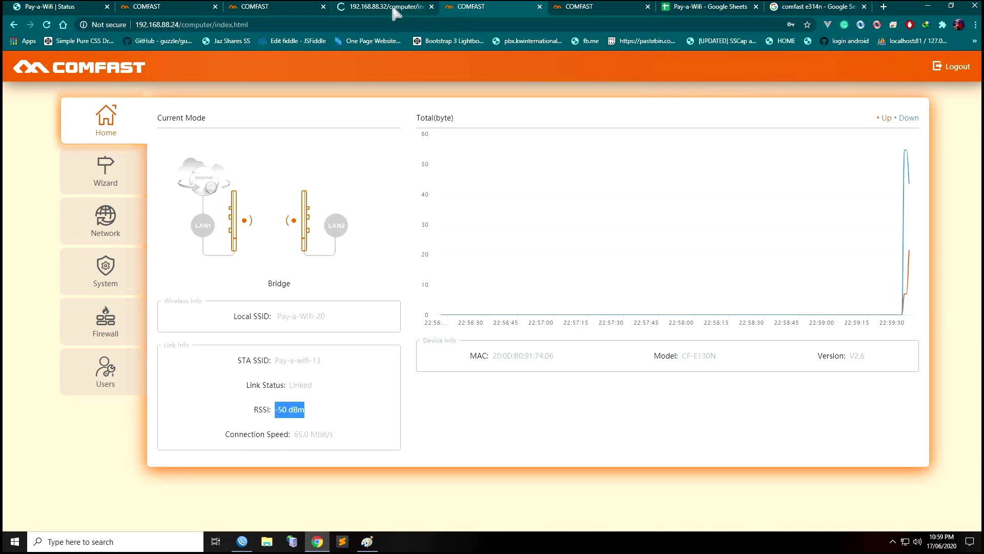
left_click(394, 11)
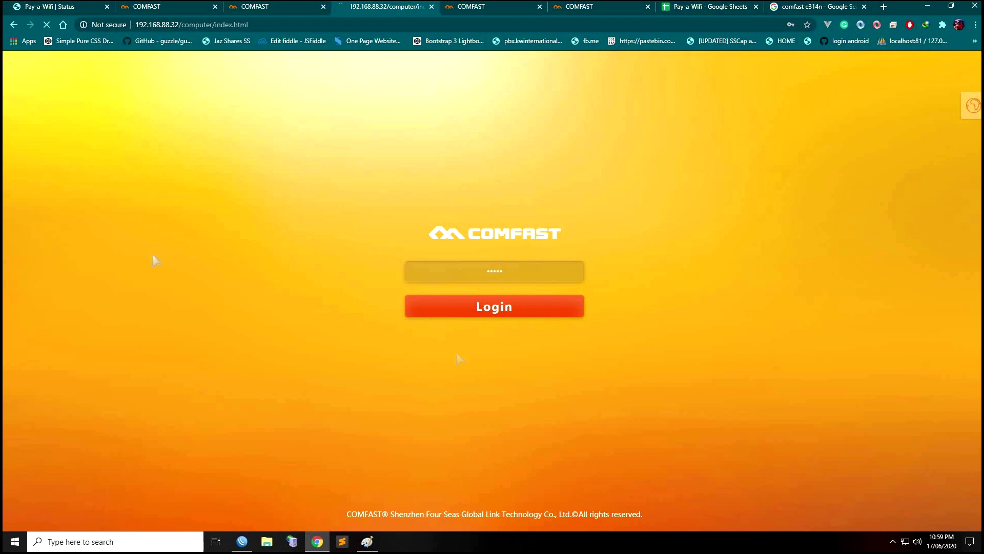
left_click(594, 9)
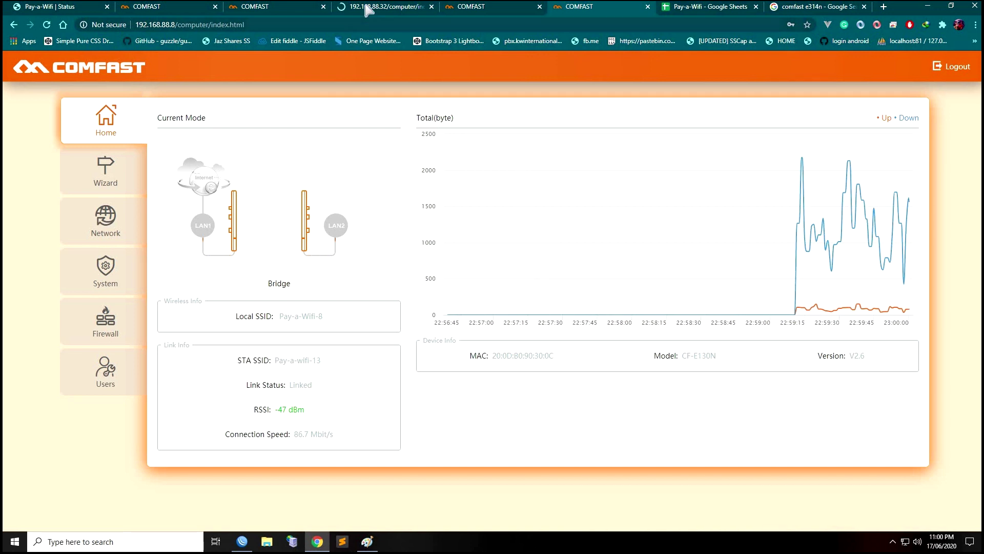
Switch to the 192.168.88.32 bridge and dismiss the save-password prompt
left_click(382, 6)
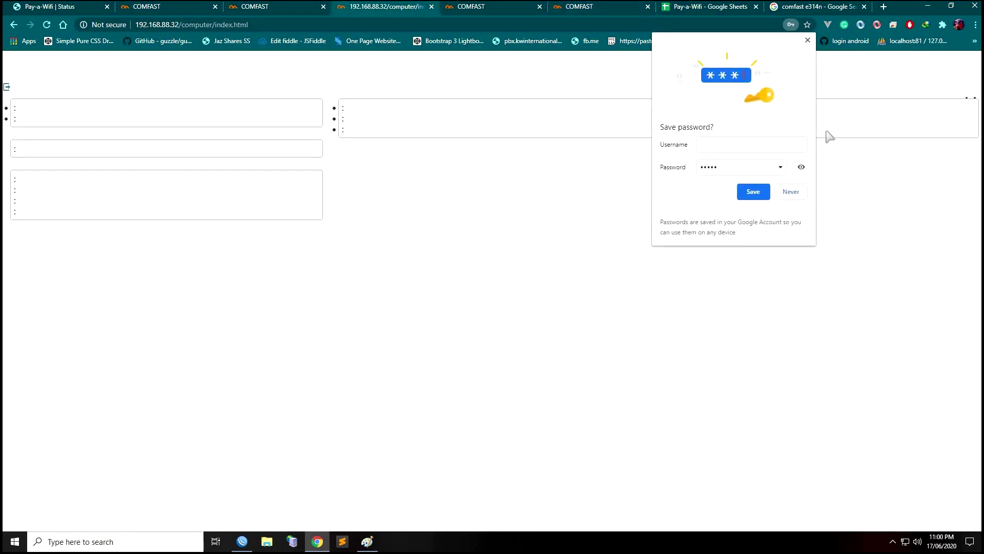
left_click(807, 40)
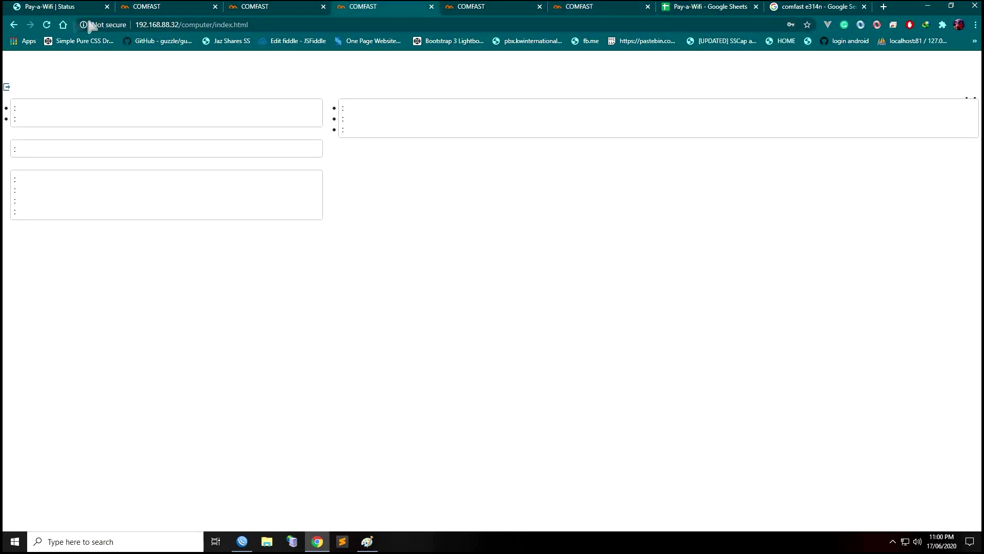
left_click(46, 24)
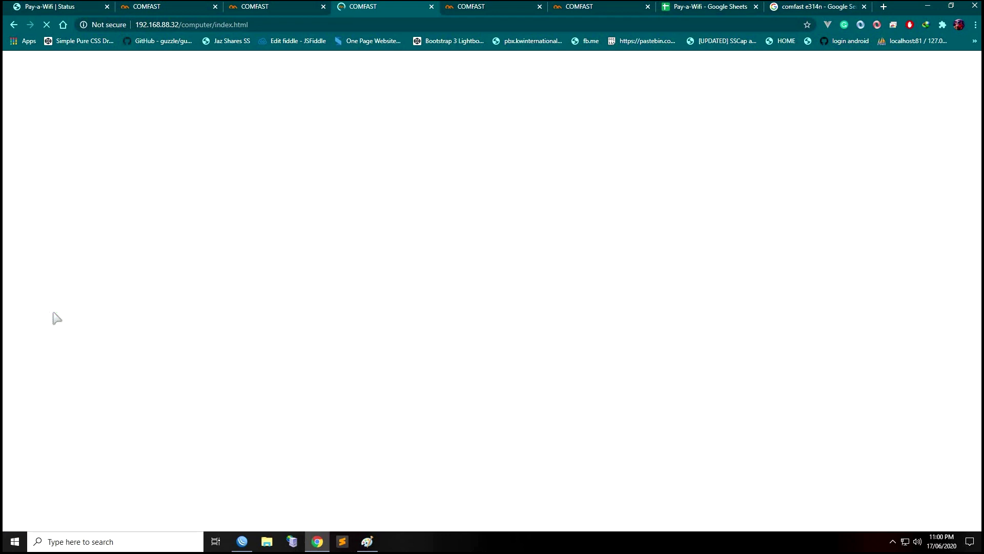
Alternate between the .24 and still-loading .32 pages, briefly checking WinBox before returning
left_click(491, 10)
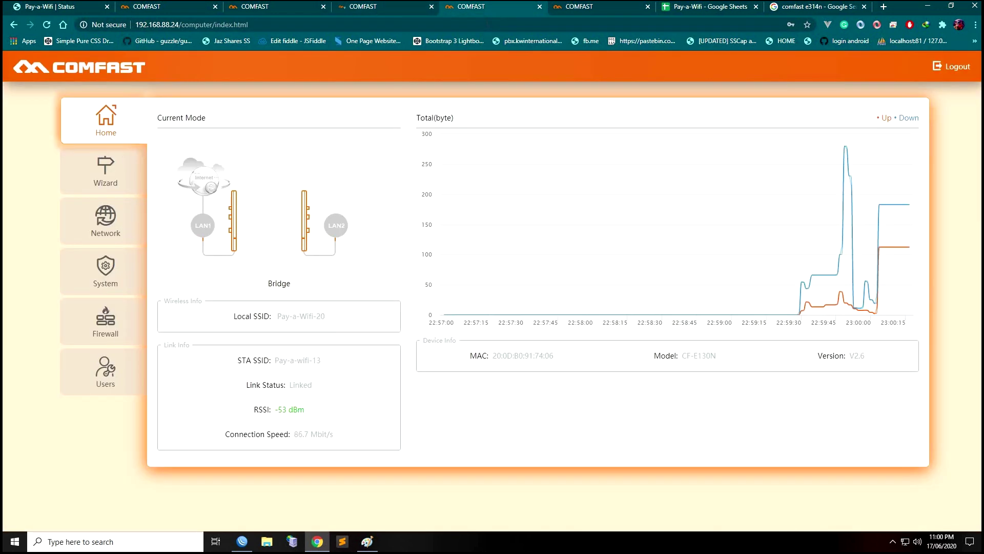
left_click(367, 9)
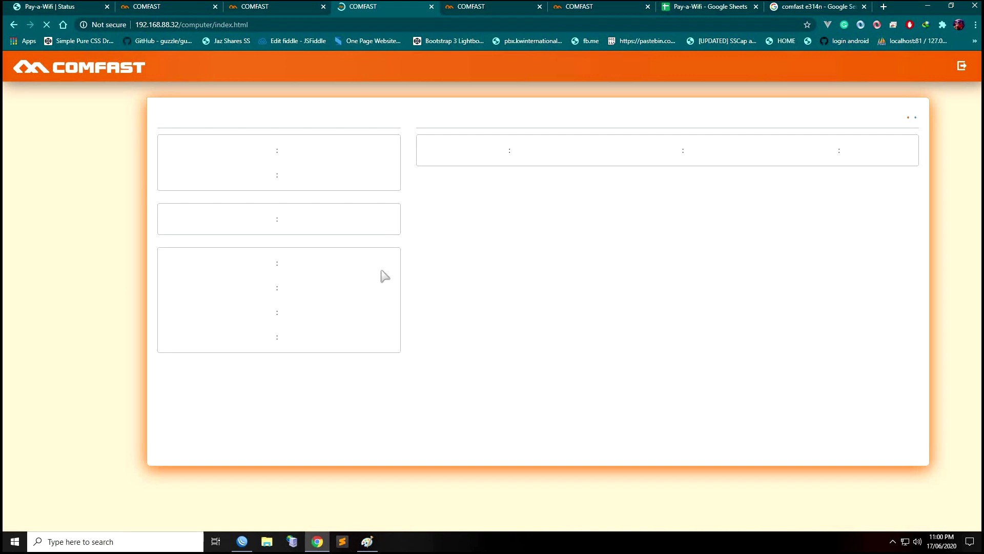
left_click(496, 9)
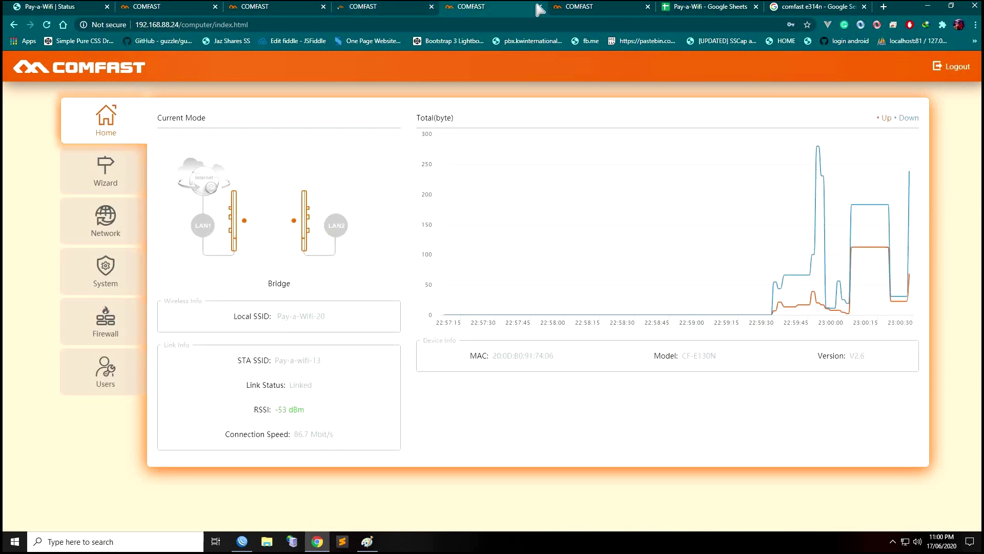
left_click(389, 11)
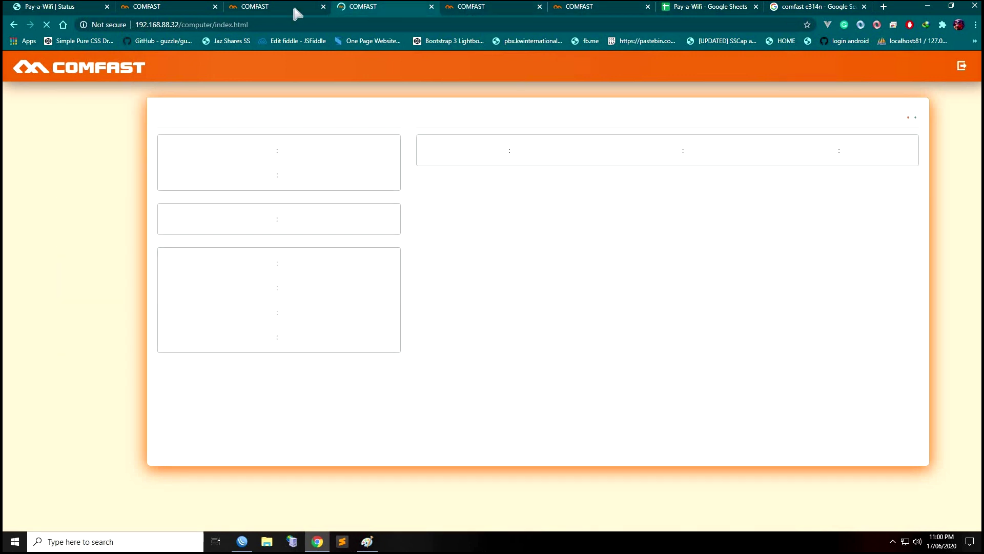
left_click(295, 10)
left_click(357, 11)
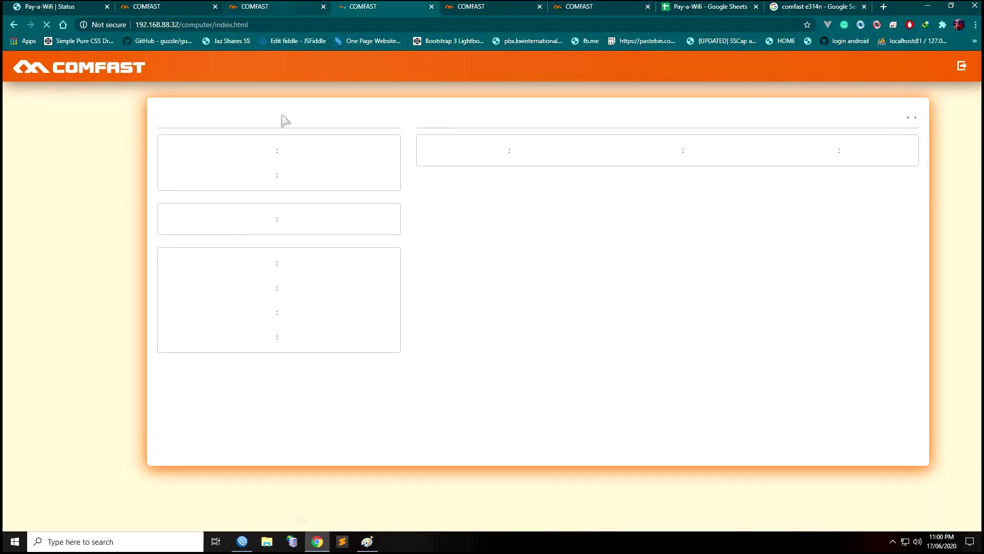
left_click(242, 541)
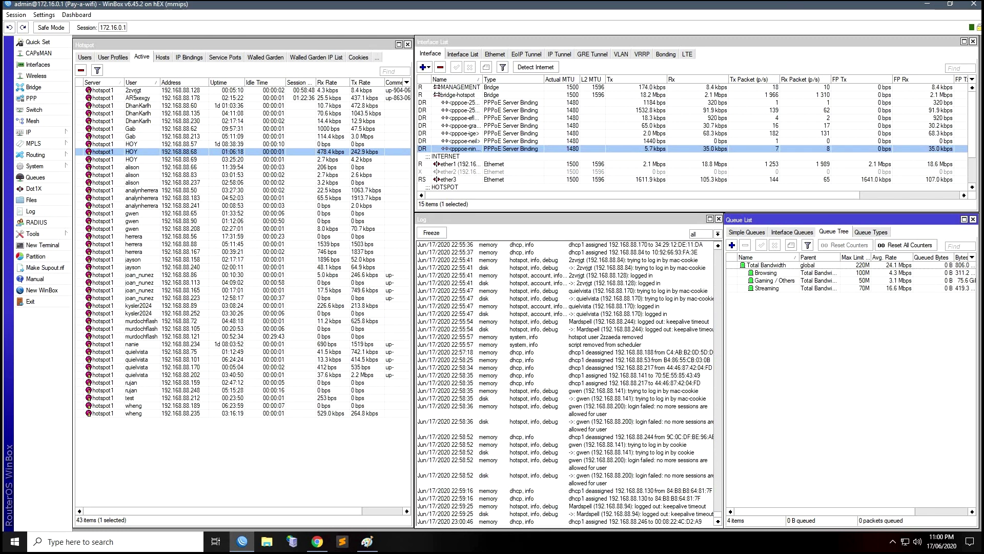
left_click(927, 4)
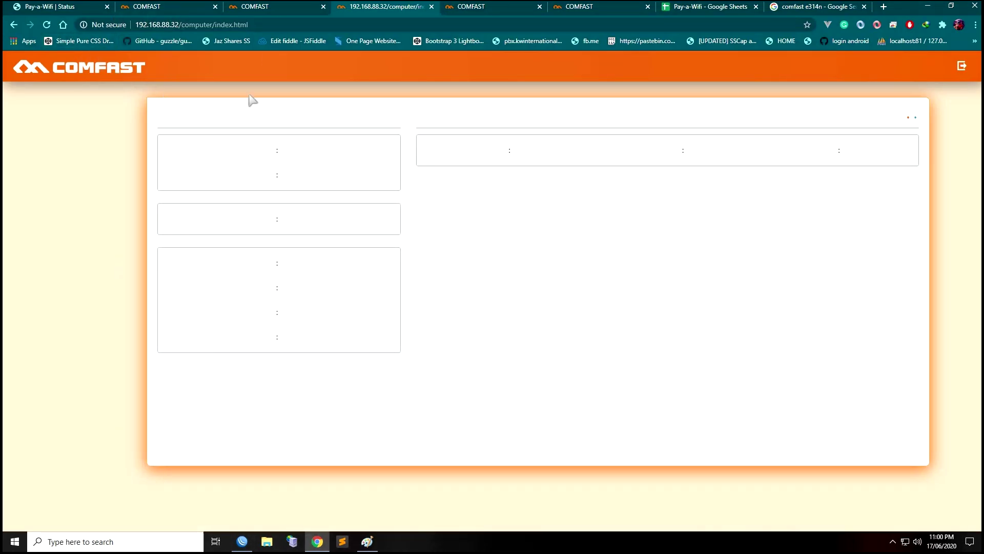
Review the .7 (-46 dBm), .32, .24 and .8 status pages, ending on 192.168.88.20 Users
left_click(280, 12)
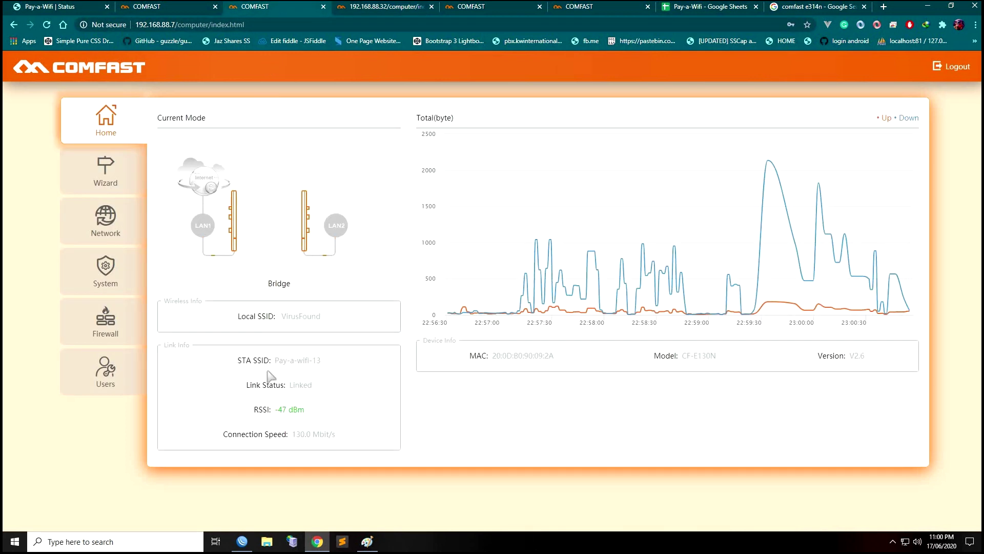
left_click_drag(321, 413, 275, 410)
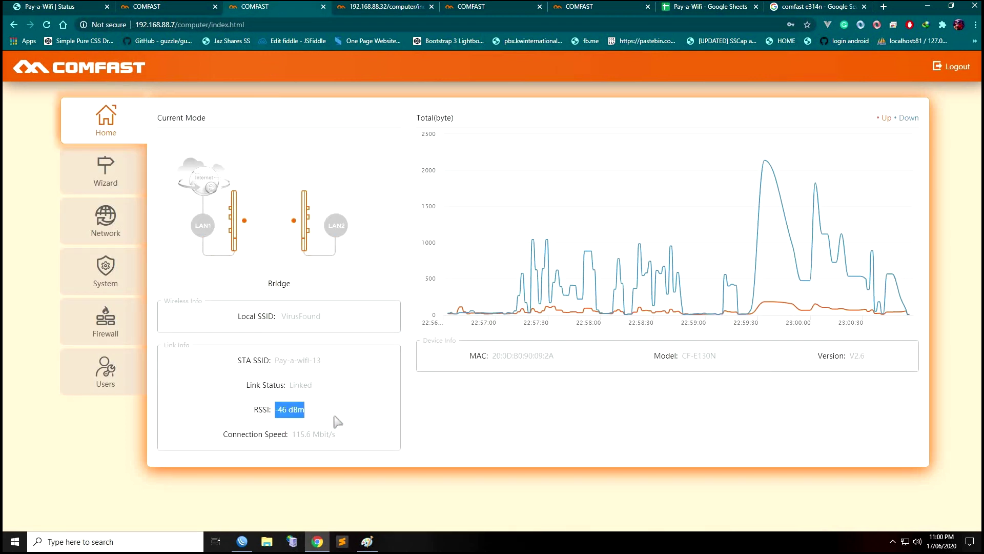
left_click(381, 7)
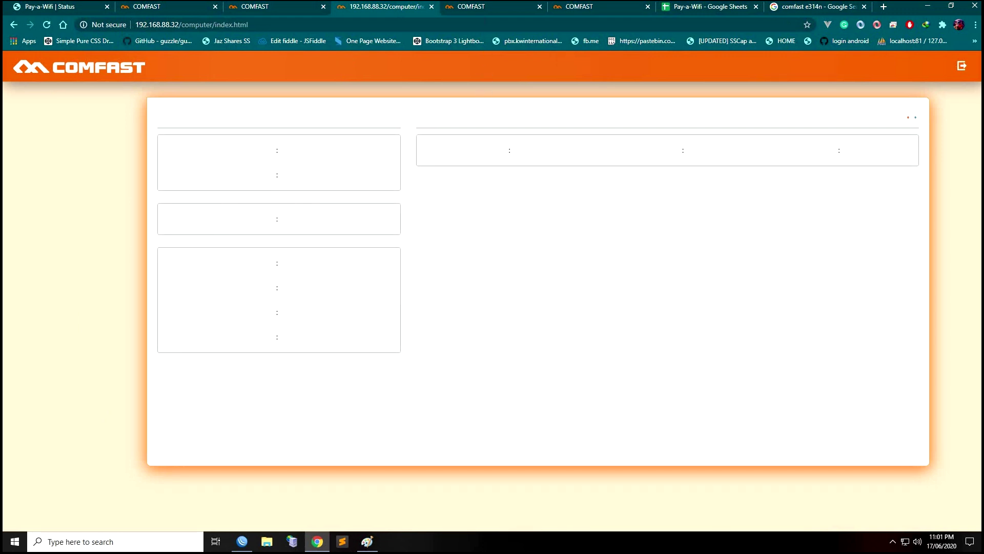
left_click(485, 10)
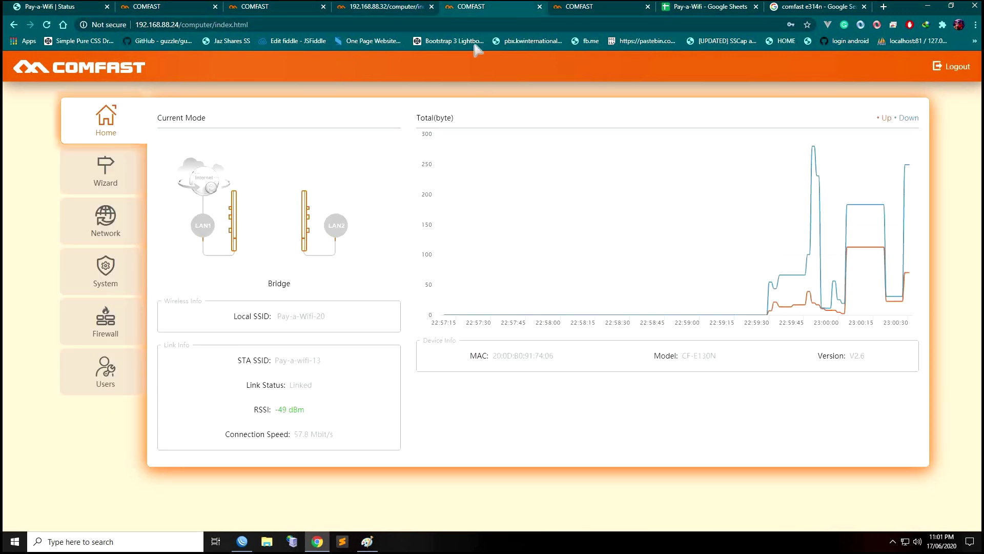
left_click(593, 12)
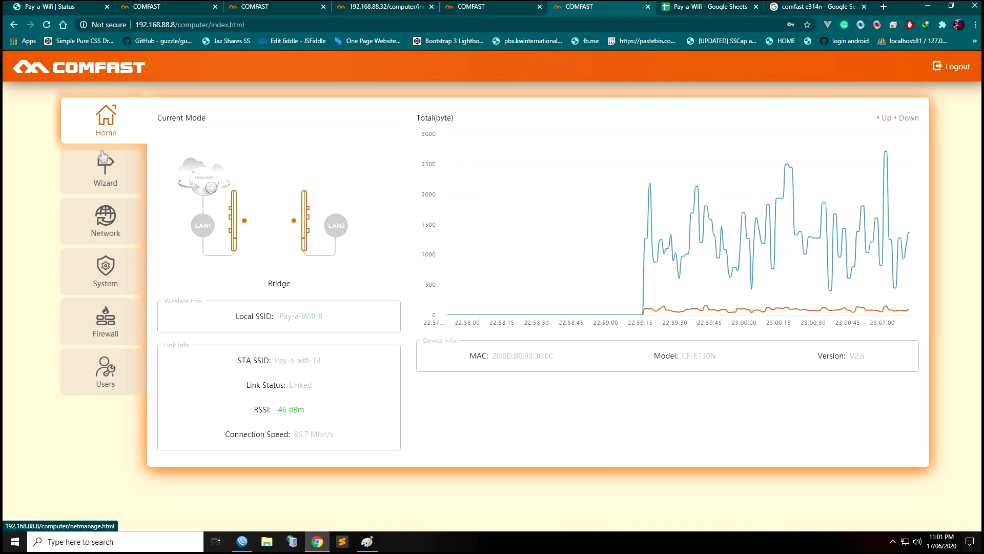
left_click(182, 7)
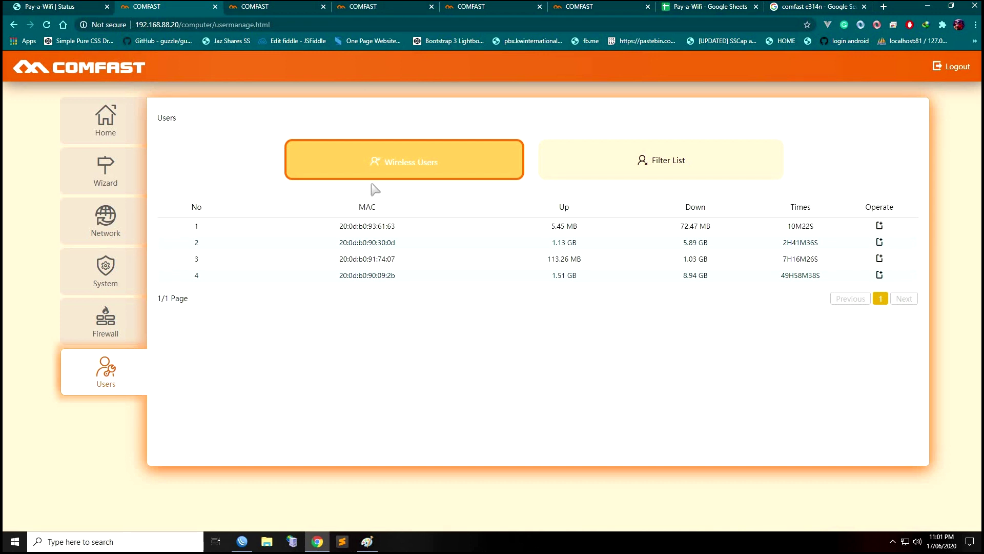
List the wireless users on the 192.168.88.32 bridge and compare the .24 and .8 pages
left_click(354, 6)
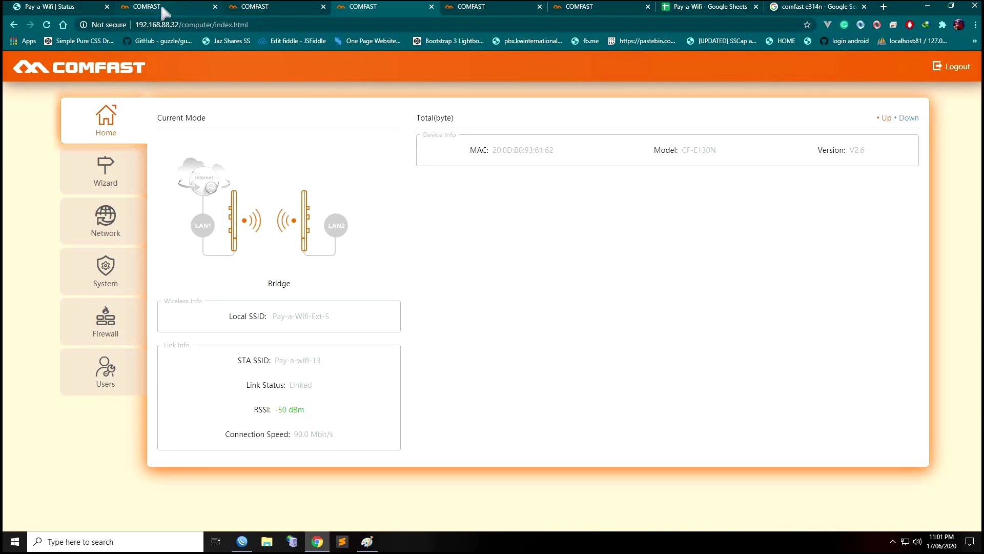
left_click(112, 375)
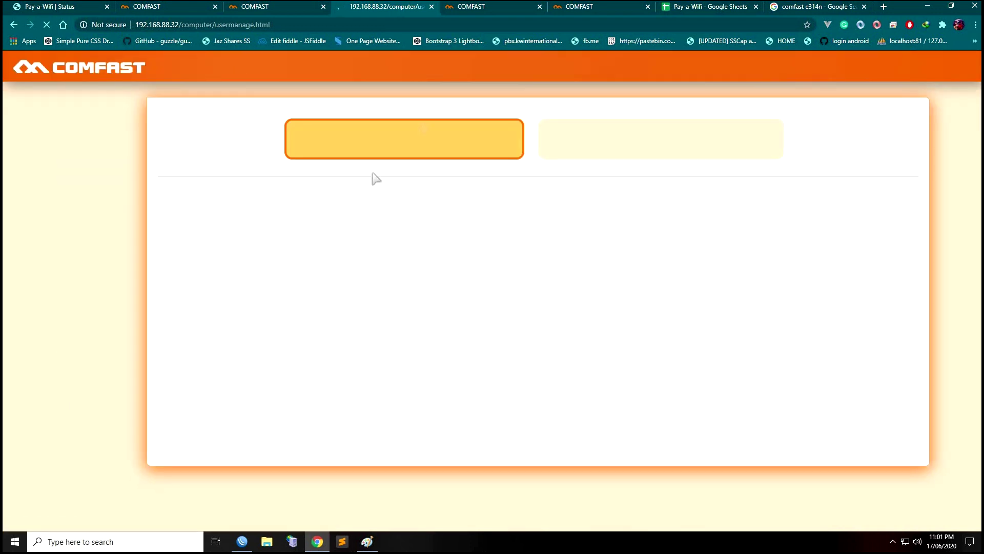
left_click(487, 10)
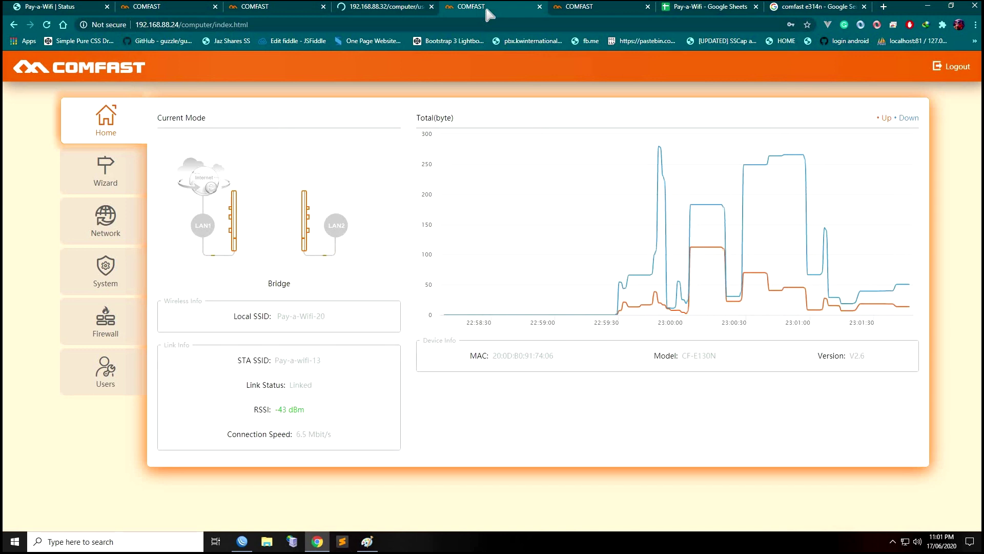
left_click(605, 7)
left_click(492, 7)
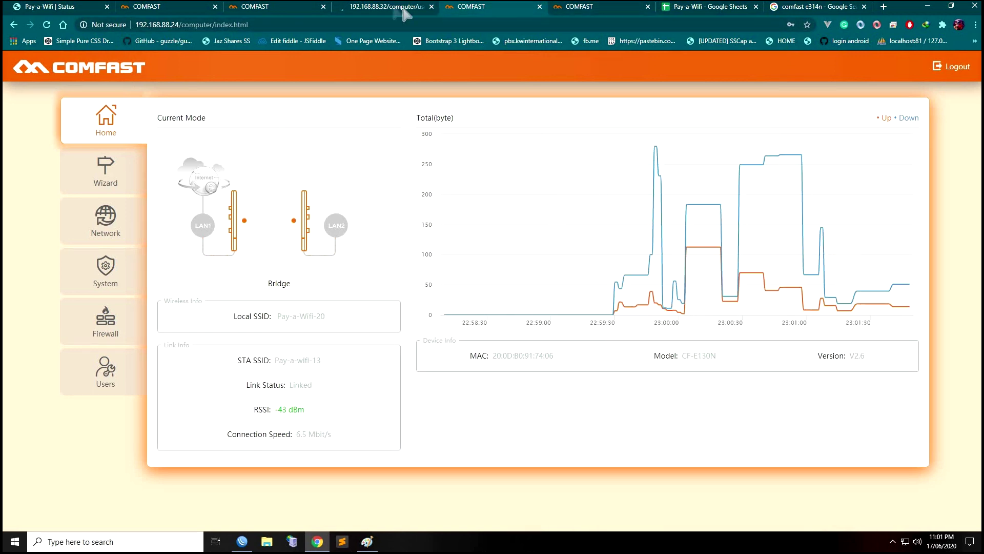
left_click(379, 7)
Recheck the .24, .8, .32 and .20 pages, settling on the 192.168.88.7 Pay-a-wifi-13 link at -46 dBm
left_click(295, 8)
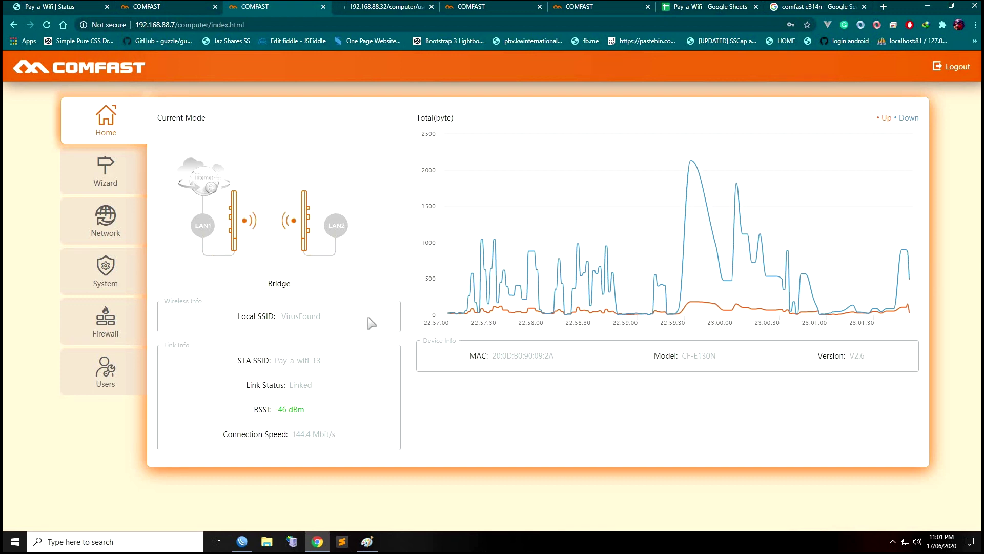
left_click(469, 7)
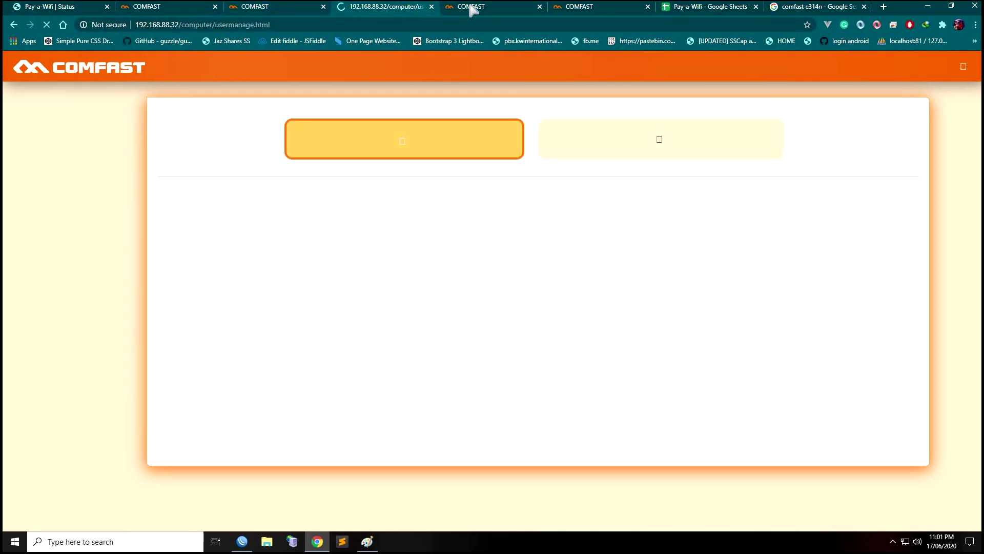
left_click(620, 8)
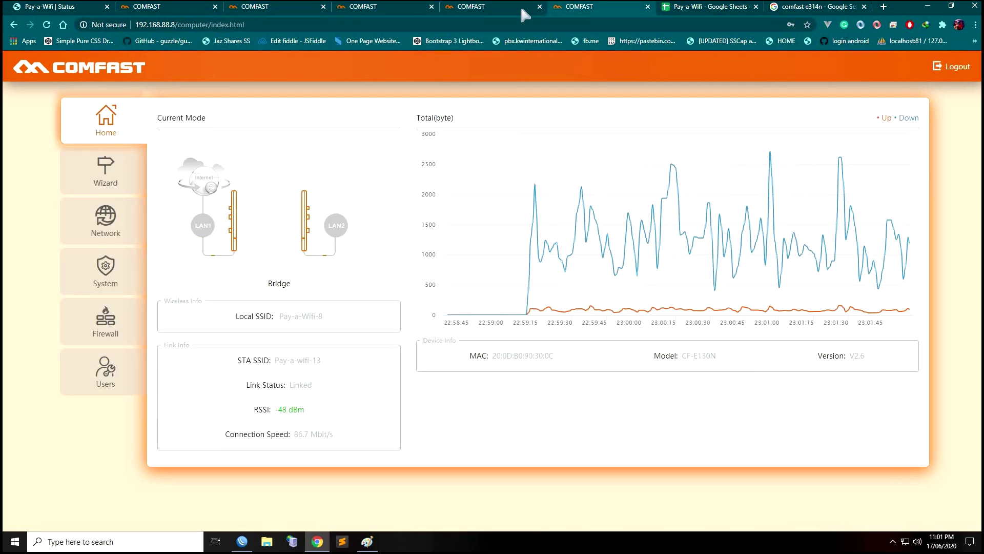
left_click(486, 9)
left_click(370, 11)
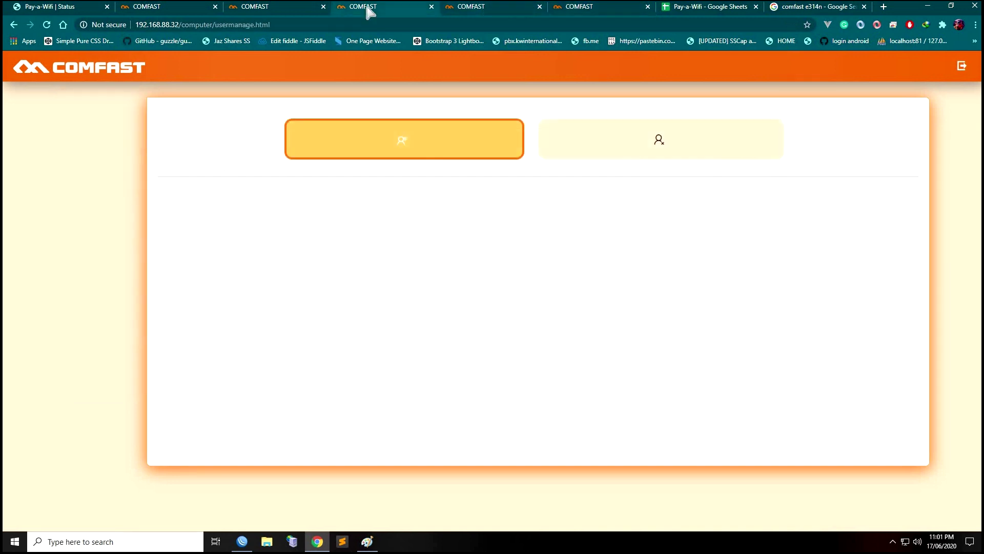
left_click(259, 9)
left_click(151, 14)
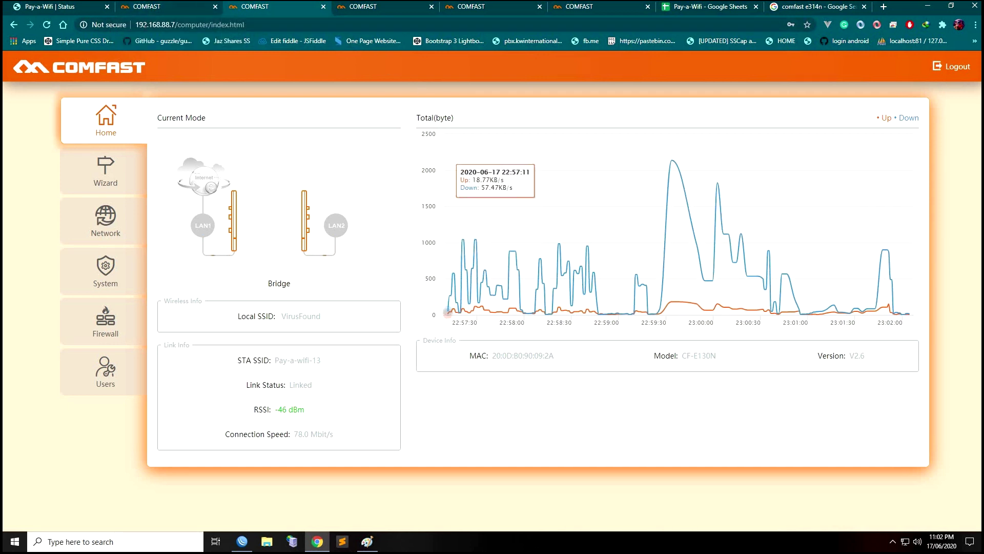
left_click(152, 11)
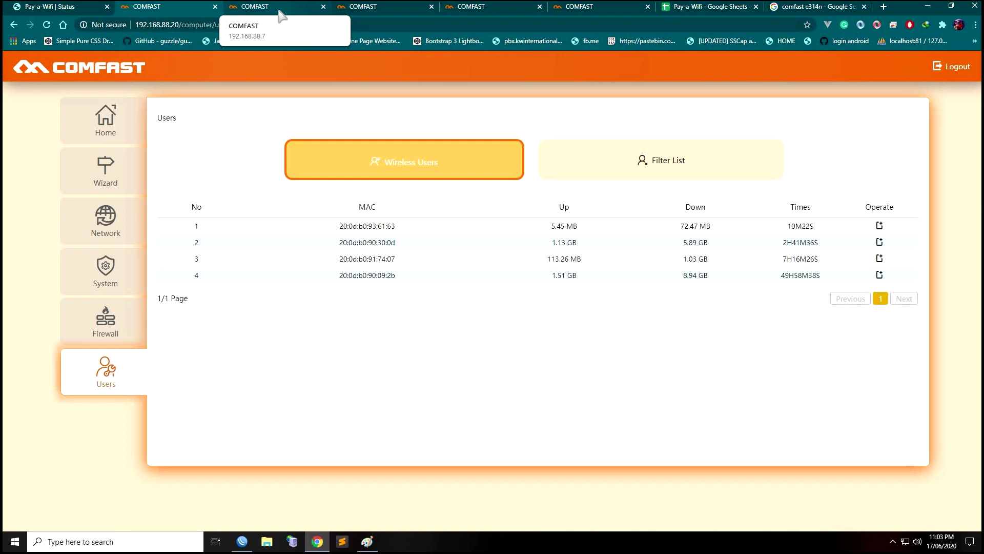
left_click(282, 10)
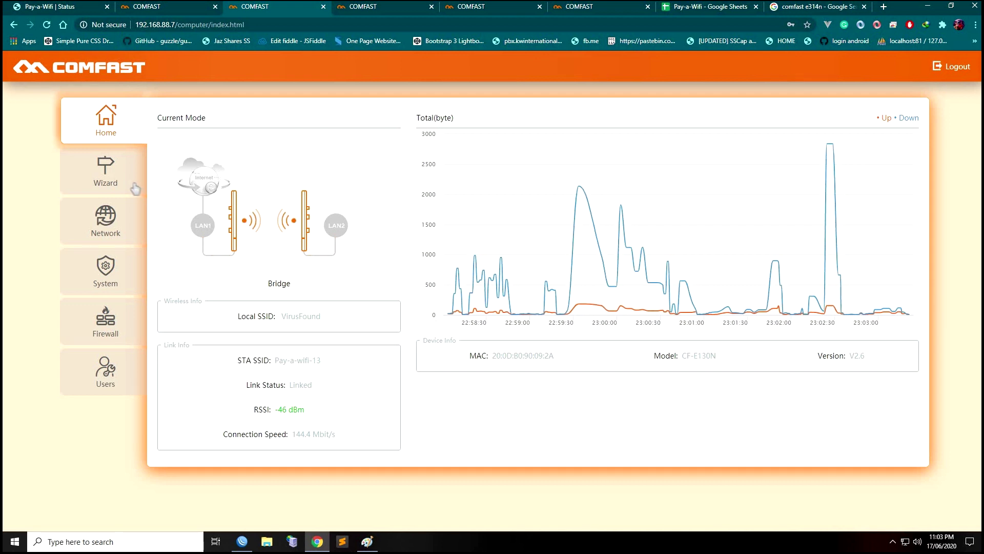
Start the Wizard choosing Bridge mode, Station role and the Secondary Site scenario
left_click(101, 178)
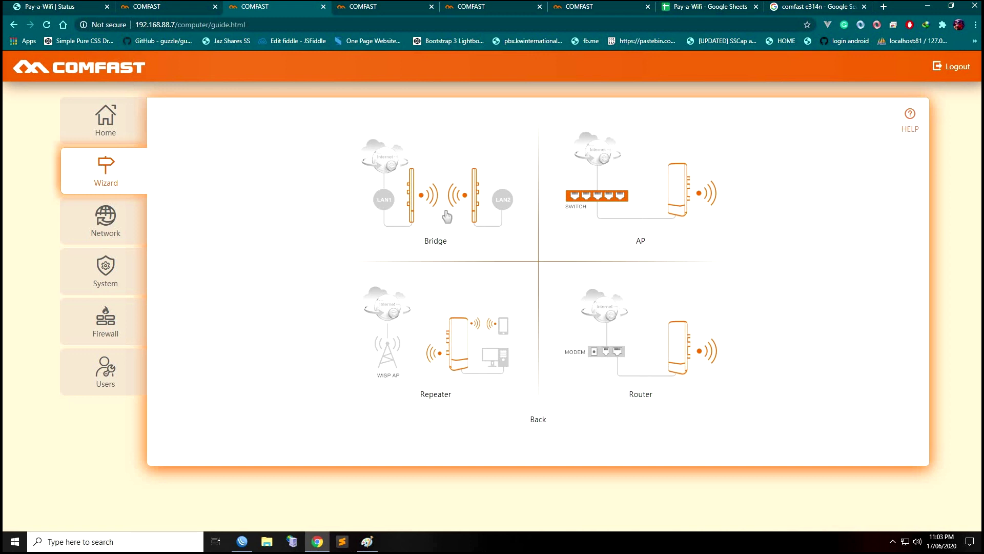
left_click(447, 217)
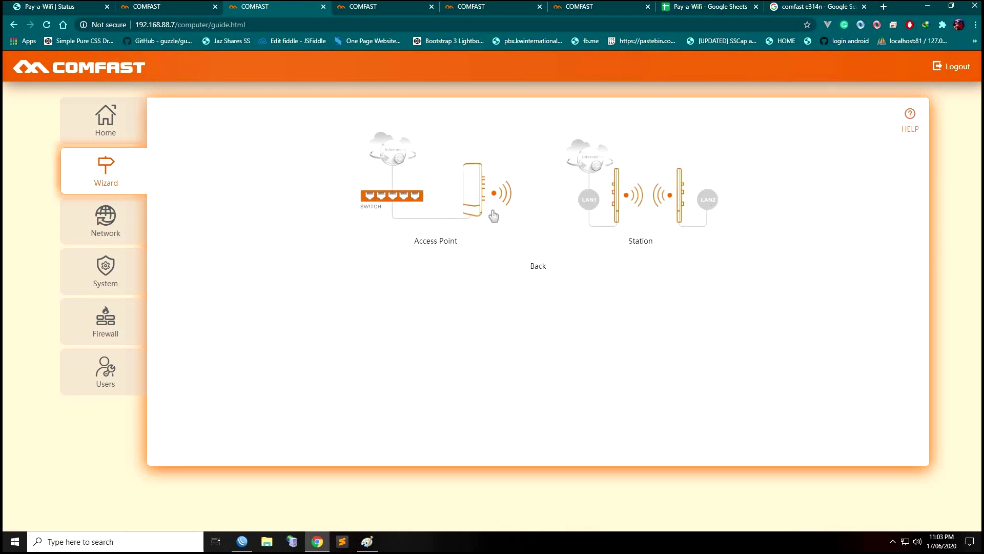
left_click(668, 216)
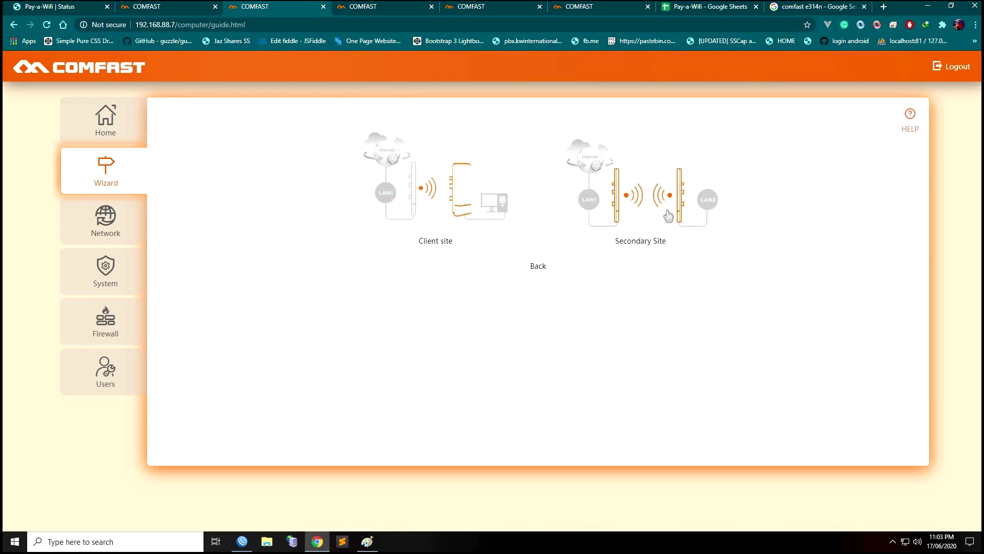
left_click(668, 216)
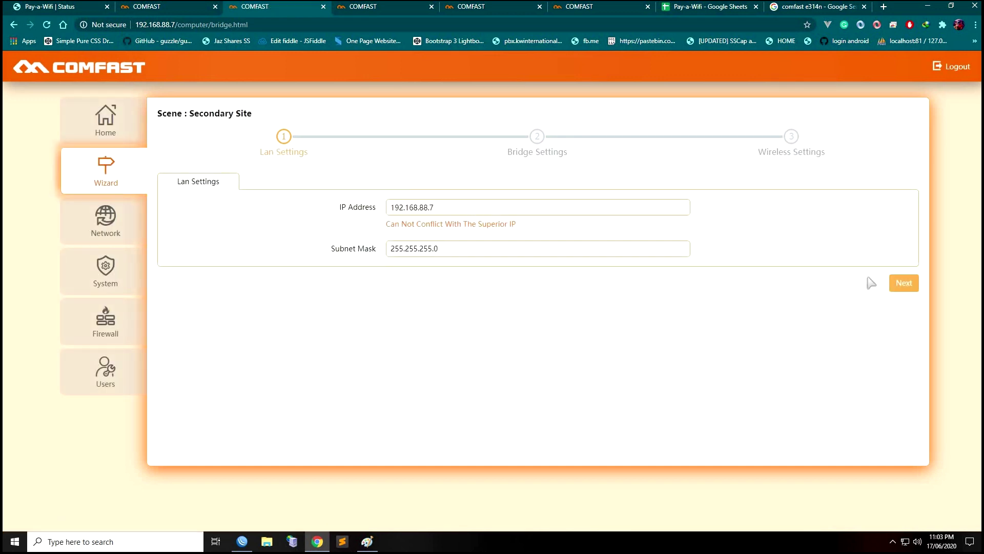
Keep the LAN address and Pay-a-wifi-13 uplink, reaching Wireless Settings with SSID VirusFound at 100% power
left_click(903, 283)
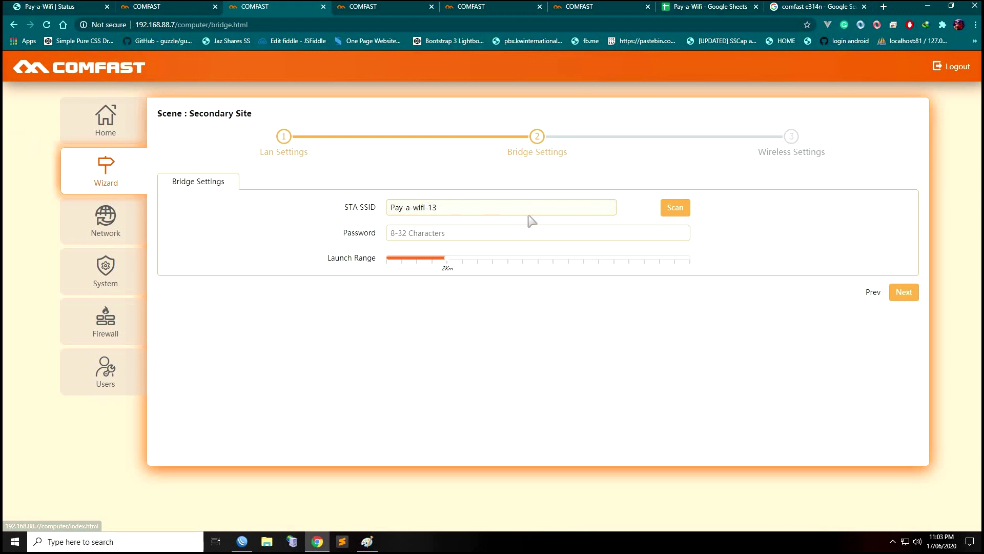
left_click(904, 291)
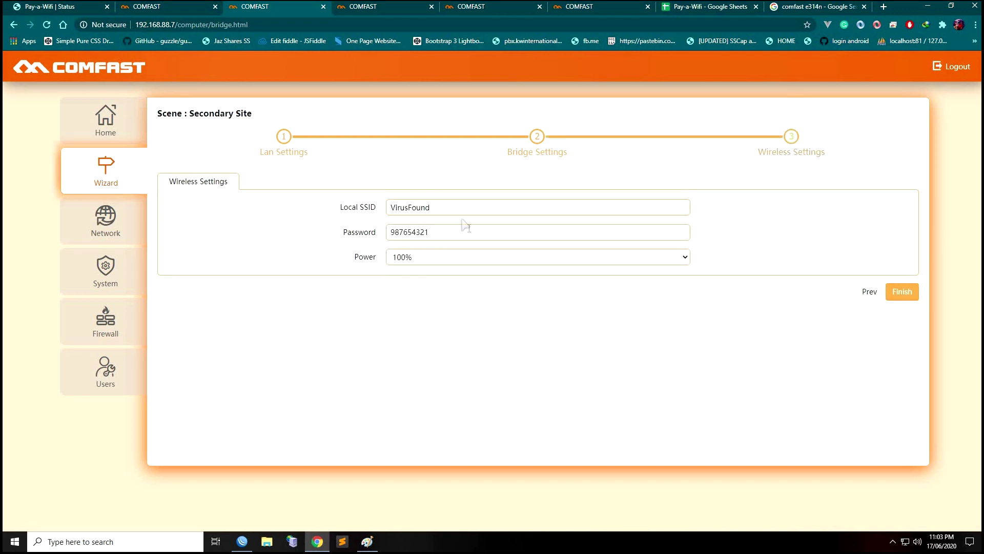
left_click(110, 130)
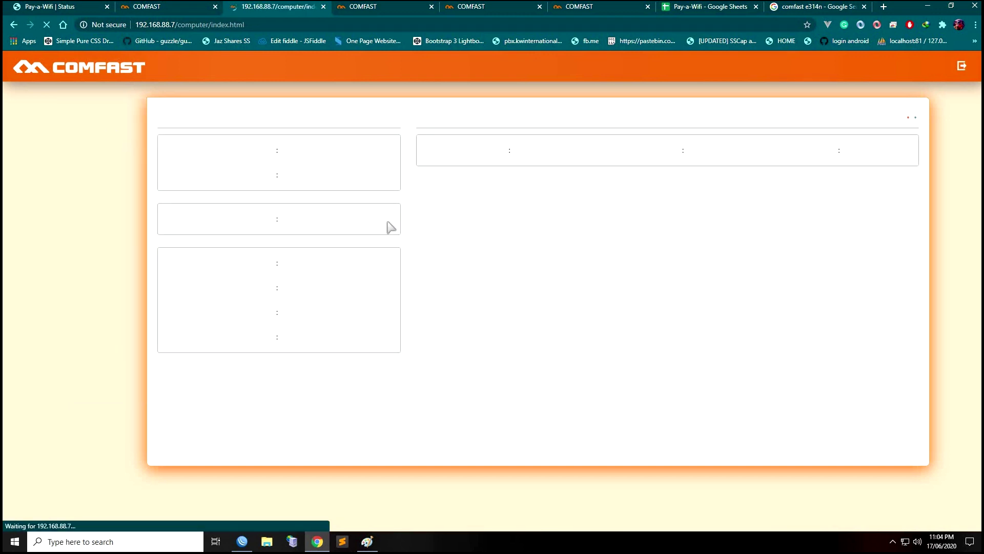